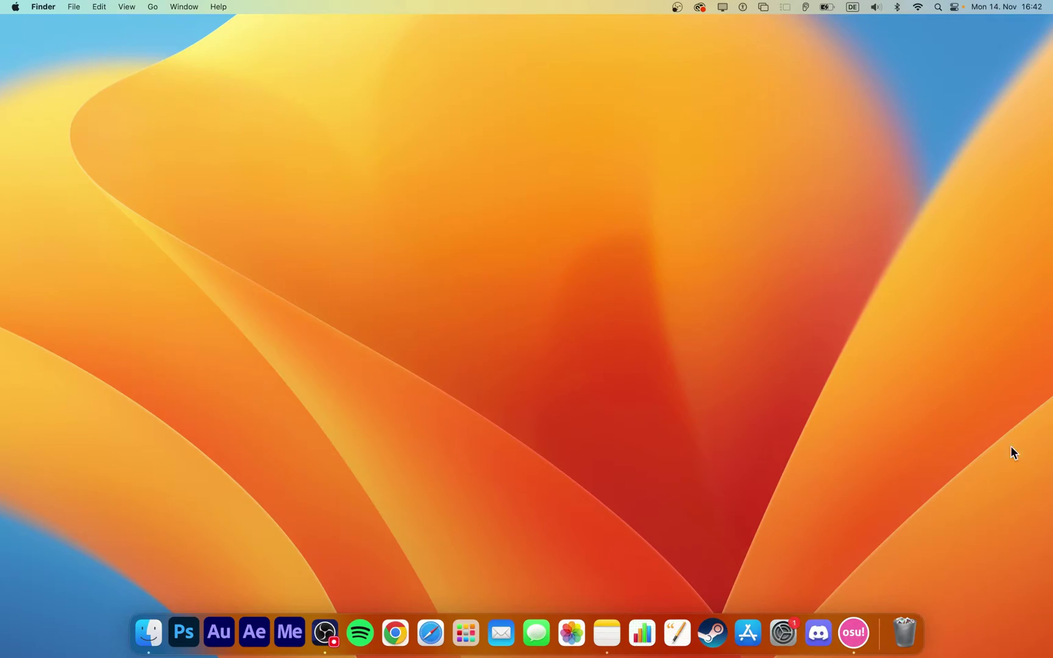
- Launch osu! and open its Options panel at the Graphics section
{"action": "left_click", "coordinate": [853, 632]}
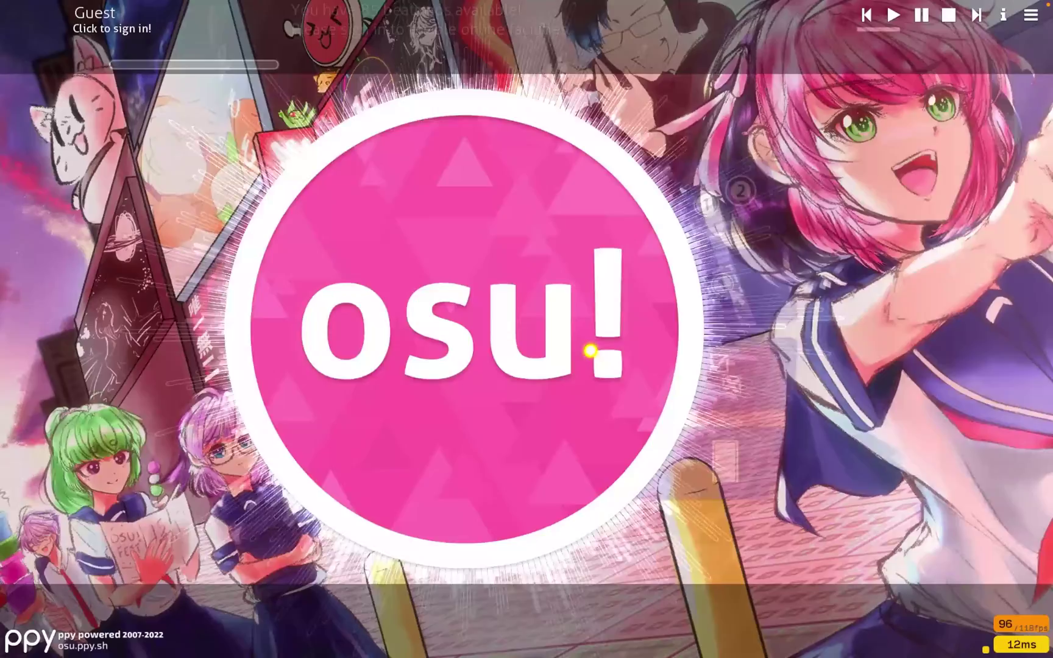
{"action": "left_click", "coordinate": [590, 352]}
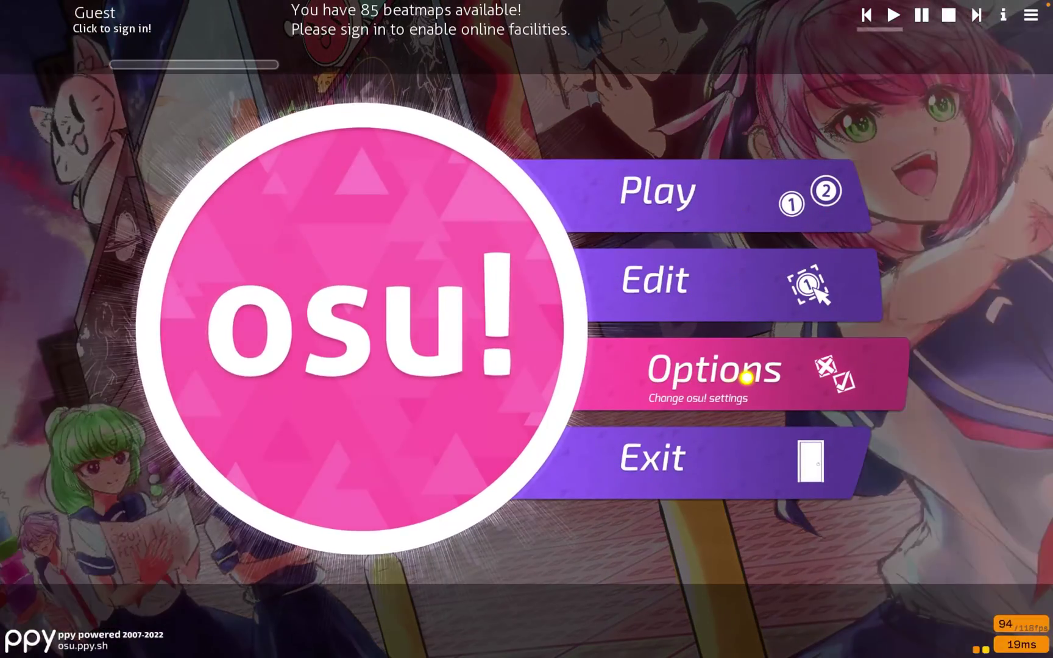
{"action": "left_click", "coordinate": [745, 374]}
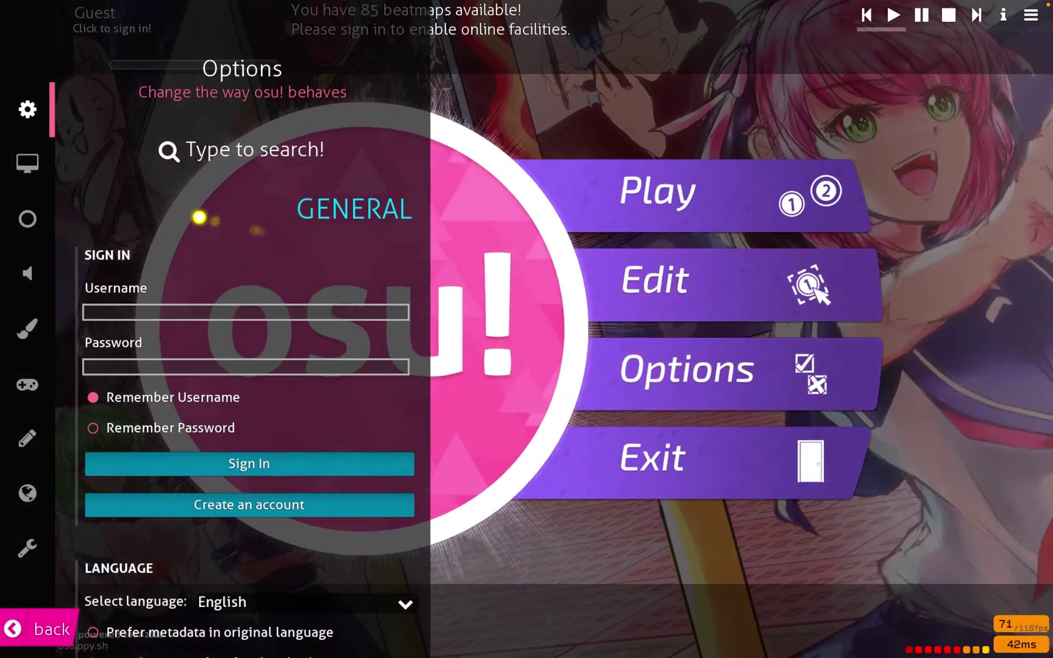
{"action": "left_click", "coordinate": [31, 167]}
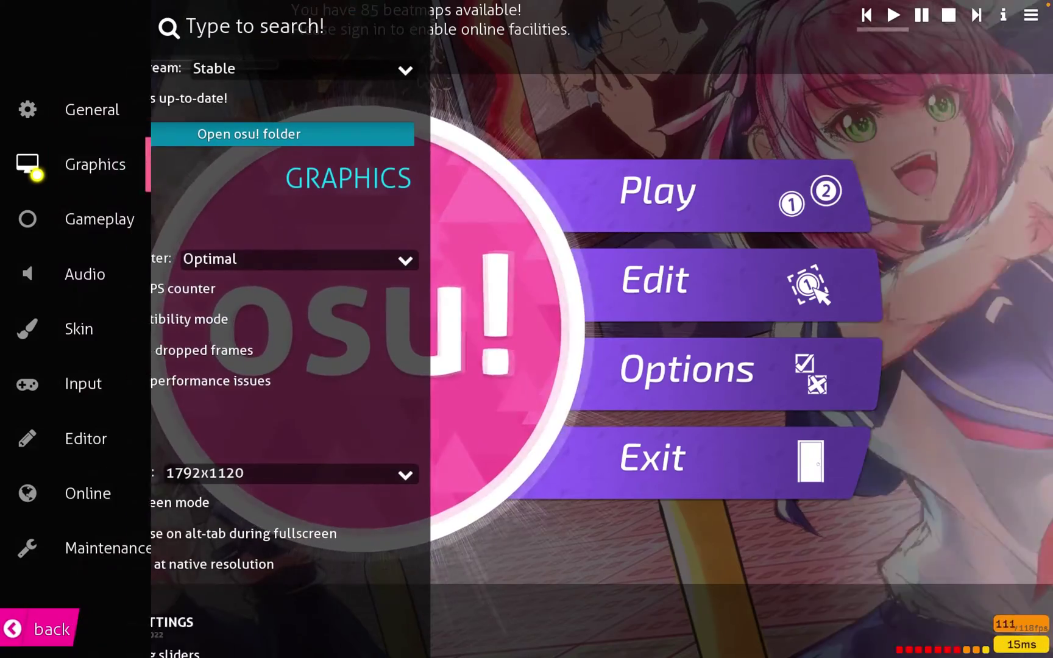
- Keep release stream on Stable and frame limiter on Optimal, and disable Reduce dropped frames
{"action": "scroll", "coordinate": [254, 207], "scroll_direction": "up", "scroll_amount": 5}
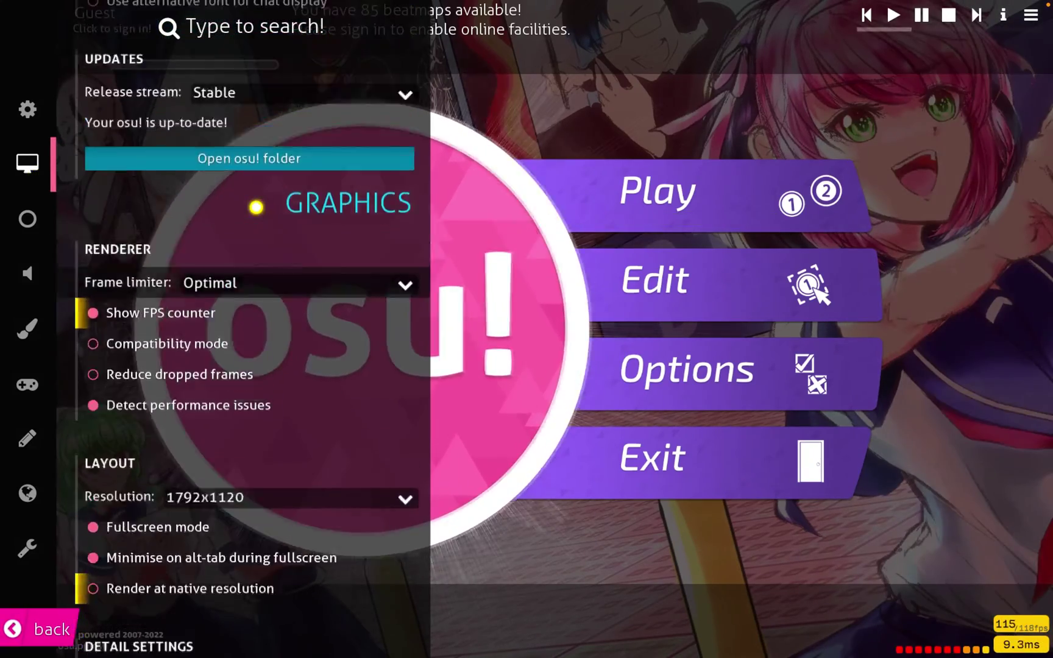
{"action": "left_click", "coordinate": [256, 207]}
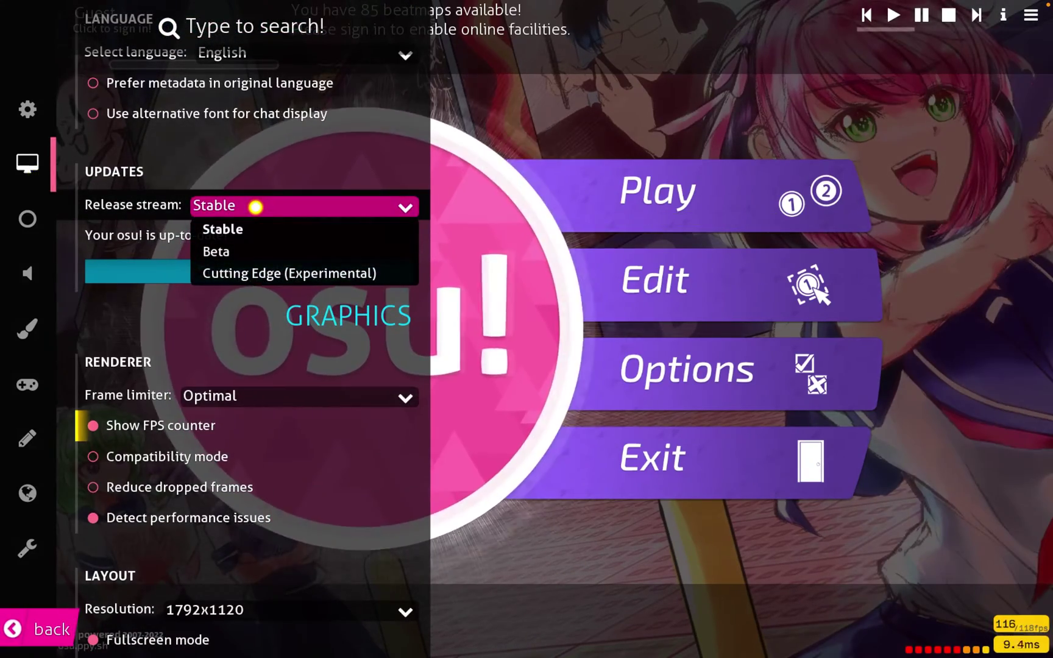
{"action": "left_click", "coordinate": [256, 207]}
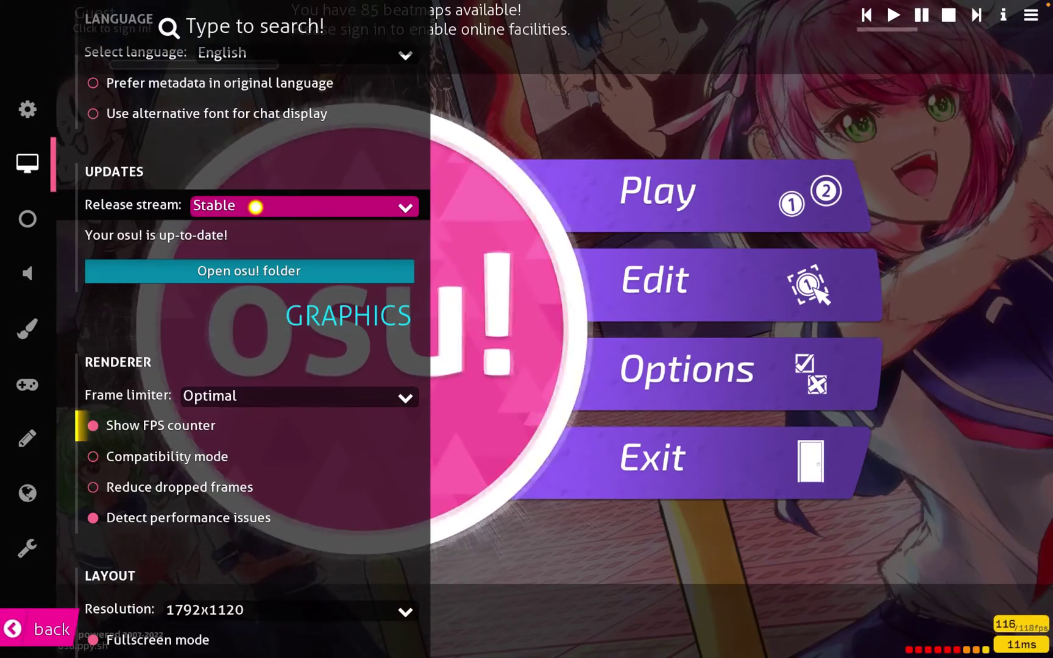
{"action": "scroll", "coordinate": [255, 207], "scroll_direction": "down", "scroll_amount": 3}
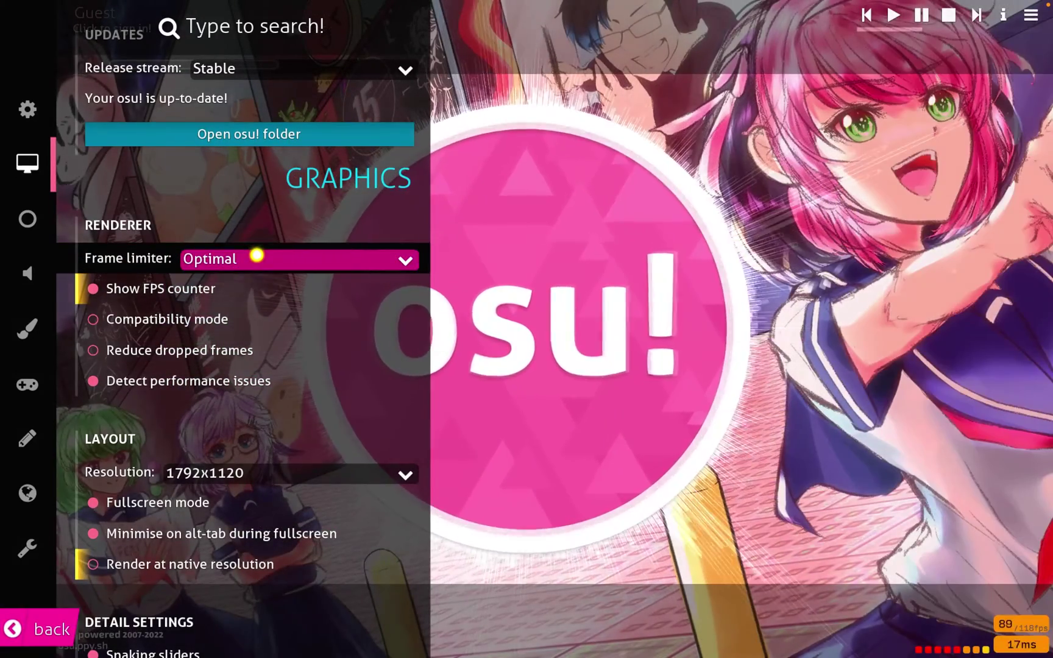
{"action": "left_click", "coordinate": [256, 253]}
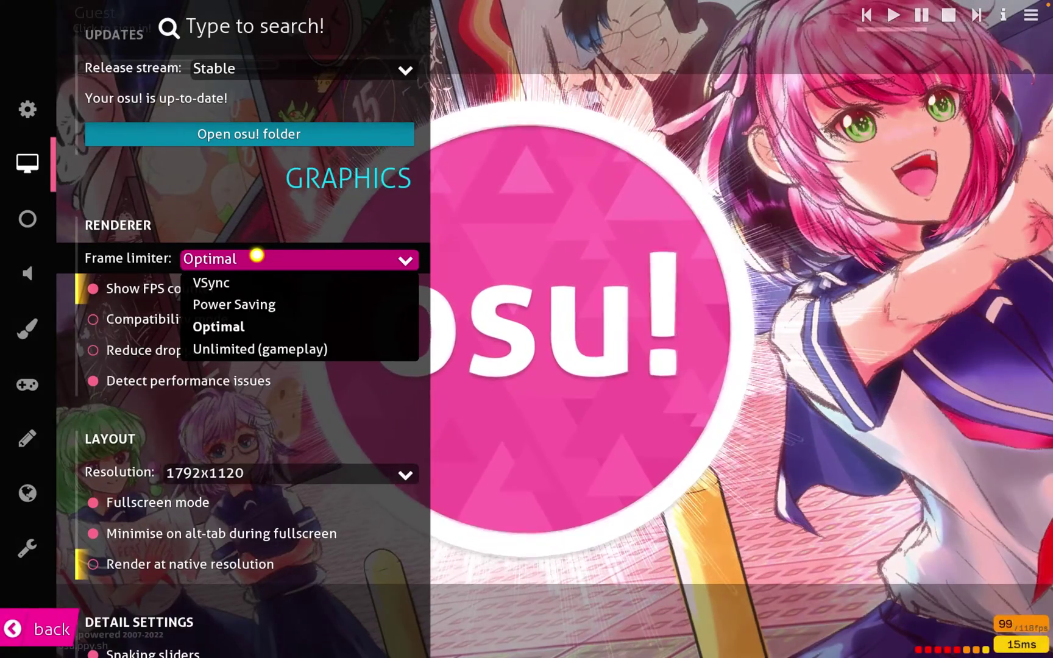
{"action": "left_click", "coordinate": [256, 254]}
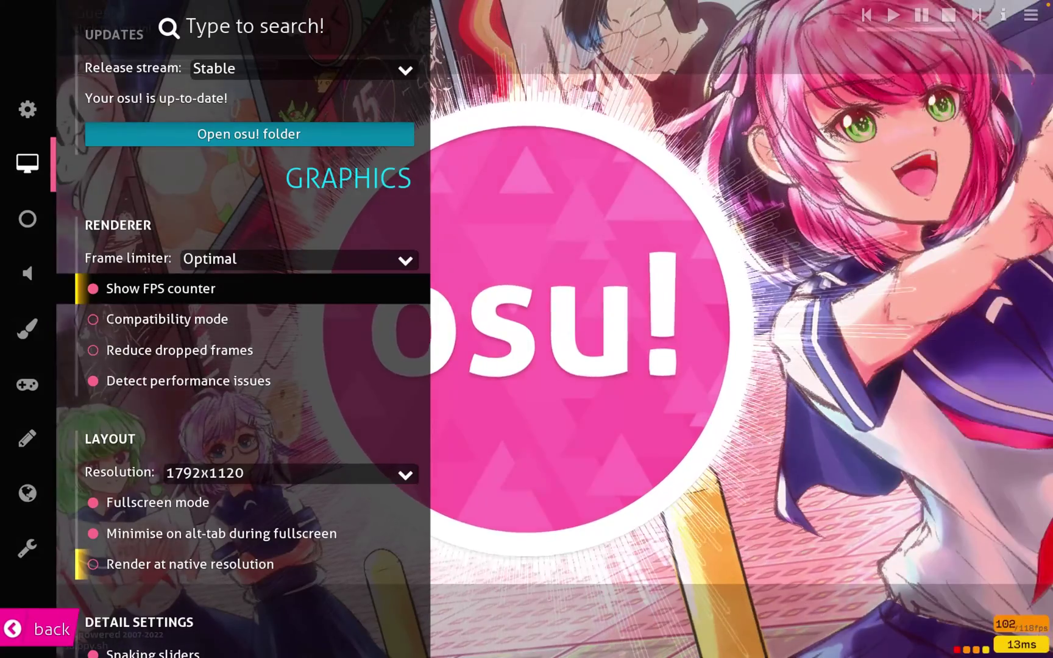
{"action": "mouse_move", "coordinate": [291, 349]}
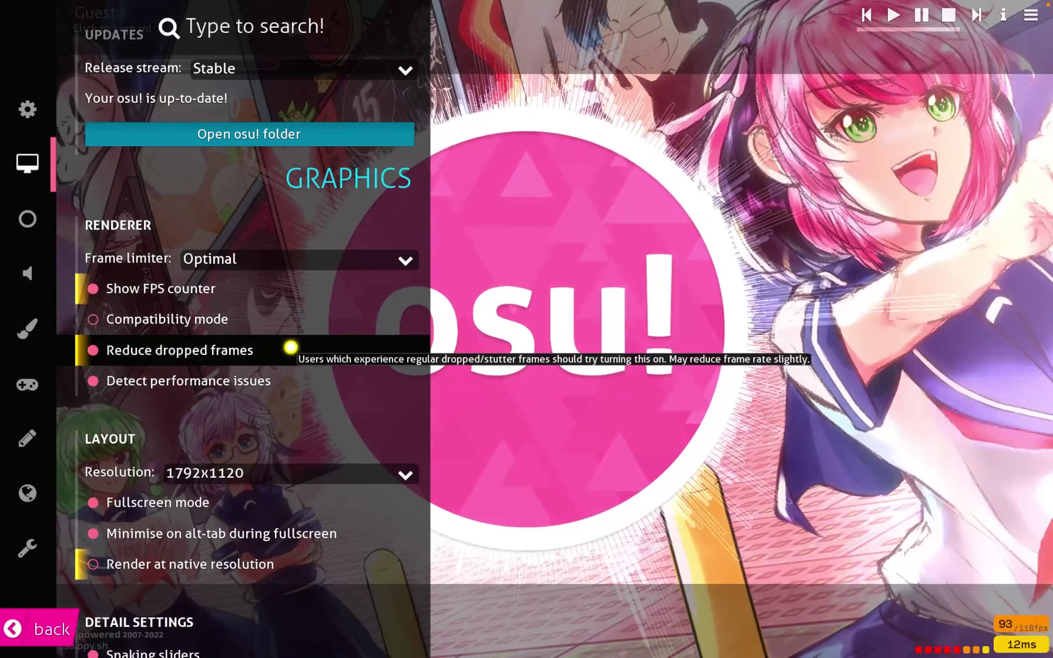
{"action": "left_click", "coordinate": [291, 347]}
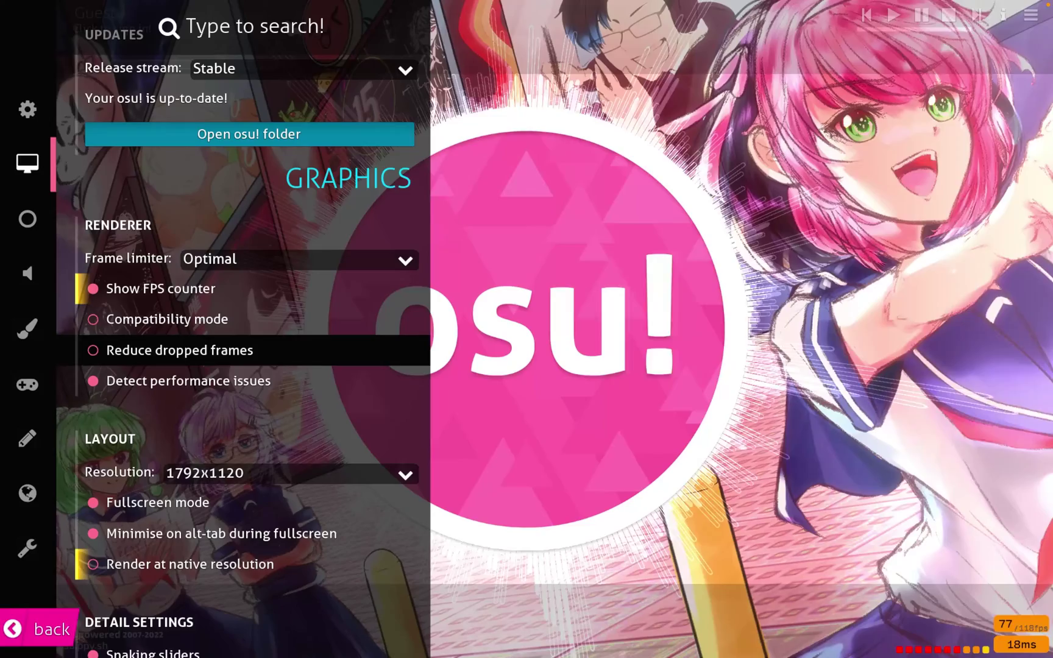
{"action": "scroll", "coordinate": [290, 347], "scroll_direction": "down", "scroll_amount": 3}
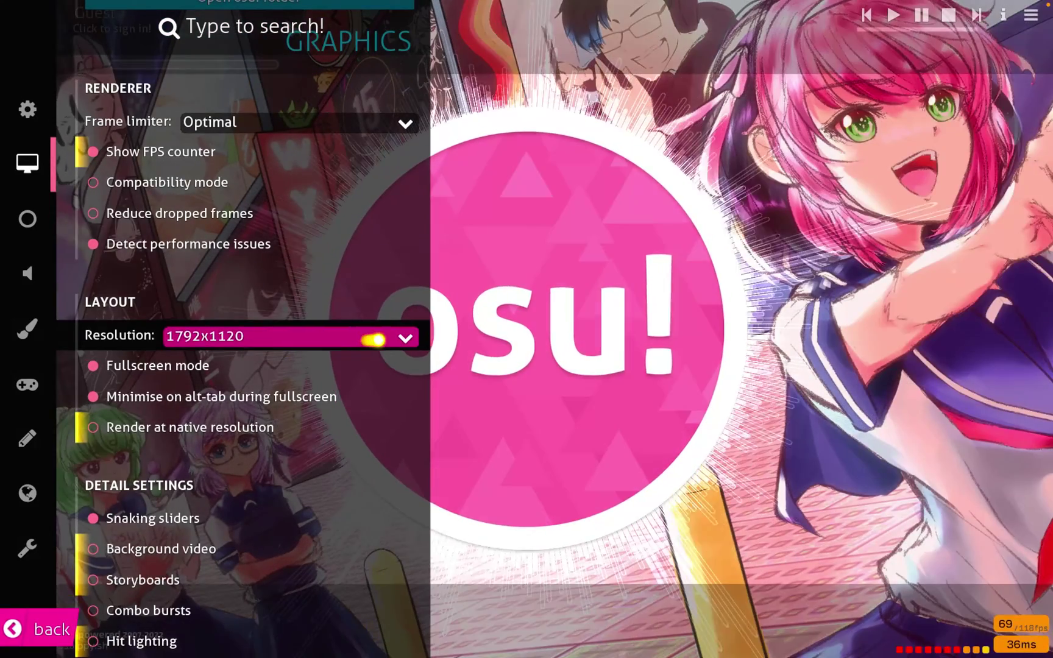
{"action": "left_click", "coordinate": [384, 339]}
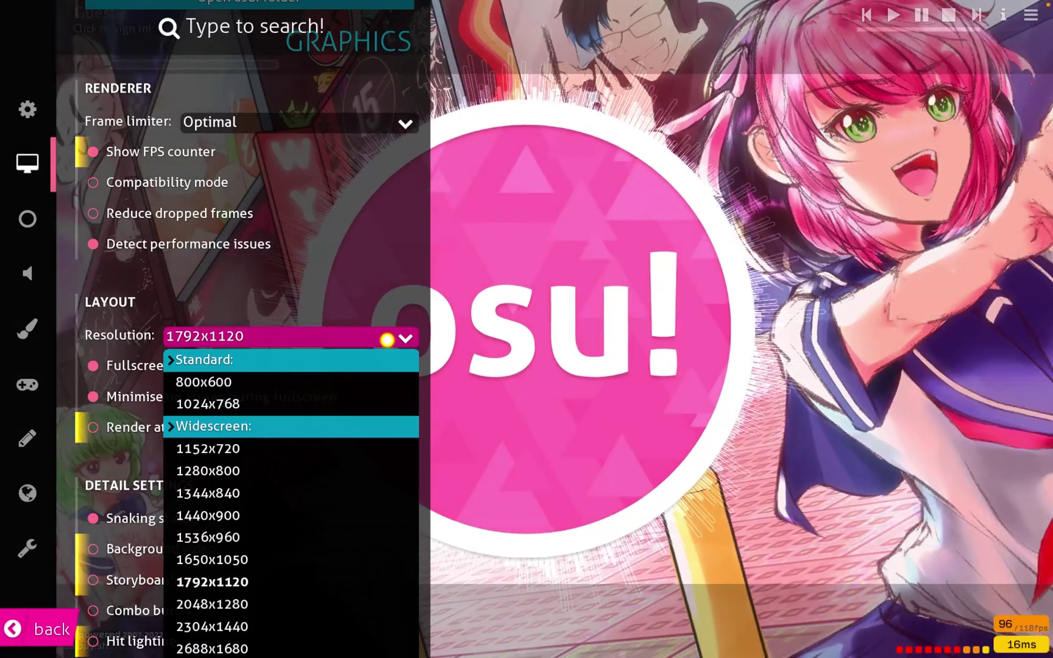
{"action": "scroll", "coordinate": [353, 435], "scroll_direction": "down", "scroll_amount": 3}
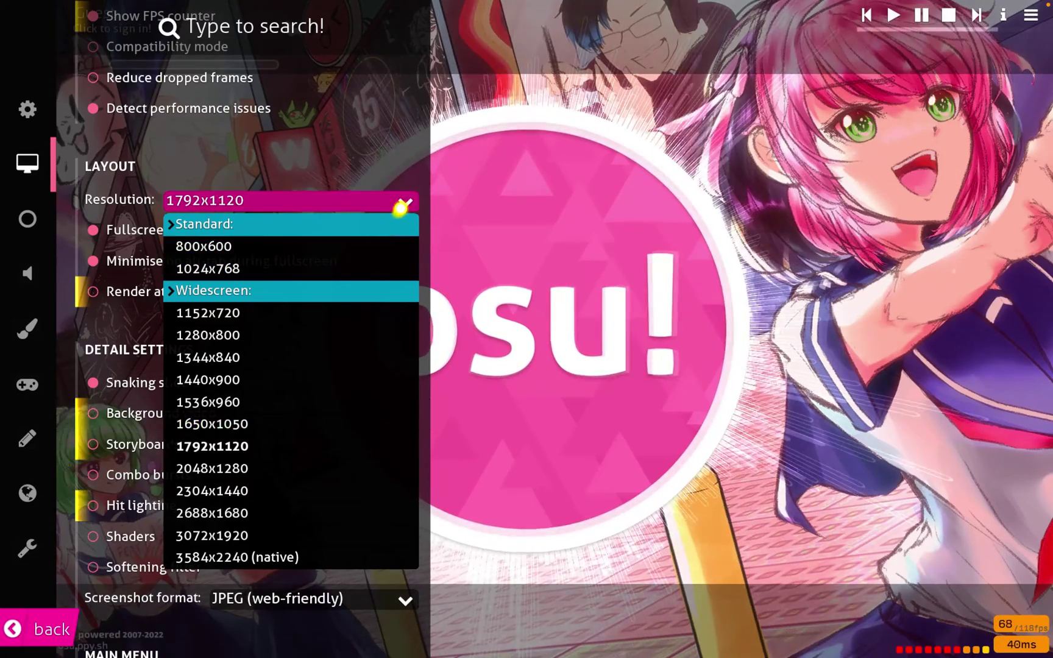
{"action": "left_click", "coordinate": [402, 206]}
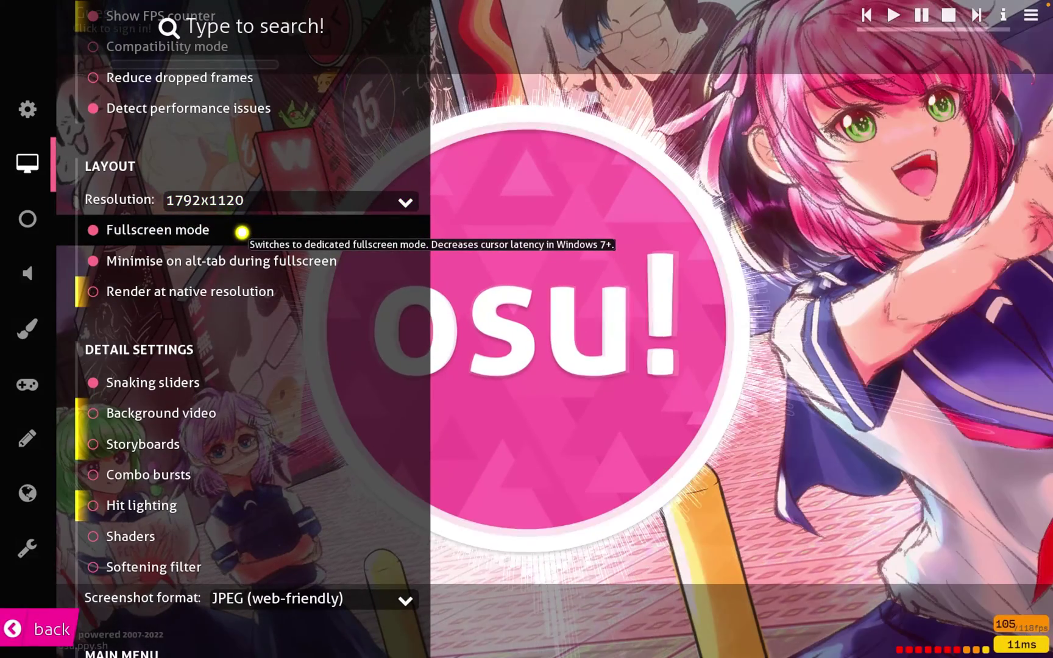
- Close the osu! settings and confirm quitting the game with "Let's do it!"
{"action": "scroll", "coordinate": [242, 232], "scroll_direction": "down", "scroll_amount": 3}
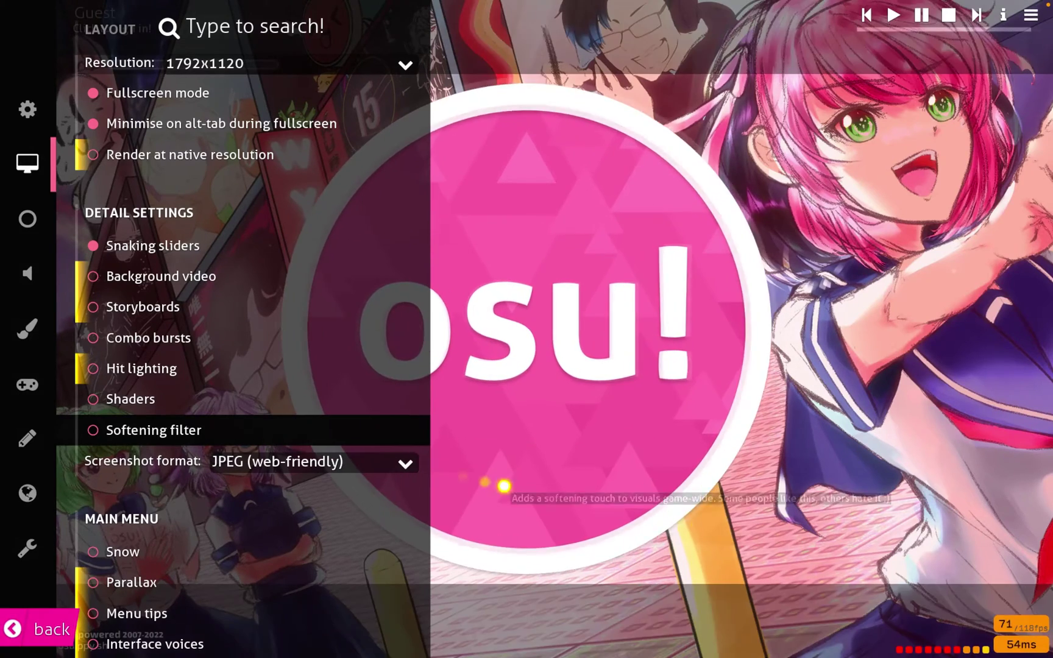
{"action": "key", "text": "Escape"}
{"action": "key", "text": "Escape"}
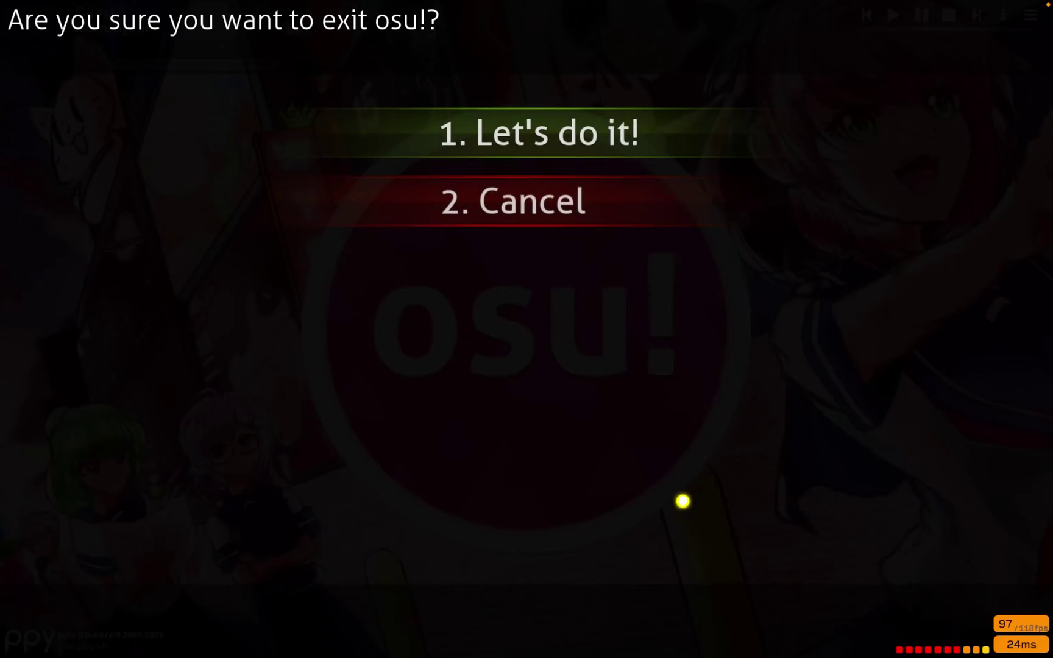
{"action": "left_click", "coordinate": [576, 146]}
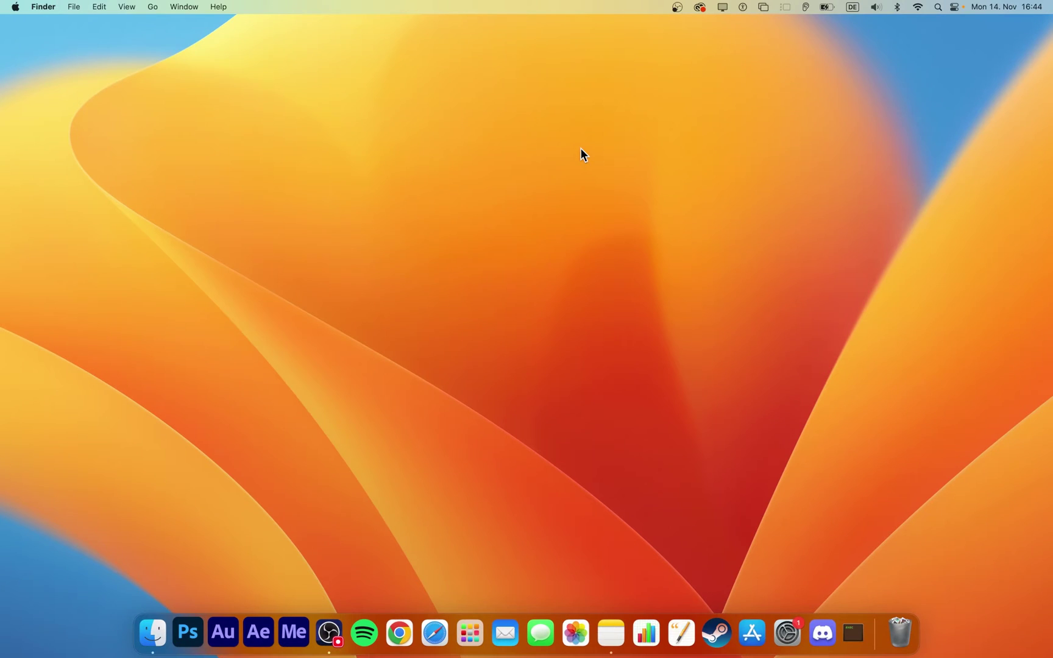
- Launch System Settings and start a Software Update check under General, then return to General
{"action": "left_click", "coordinate": [12, 7]}
{"action": "left_click", "coordinate": [57, 40]}
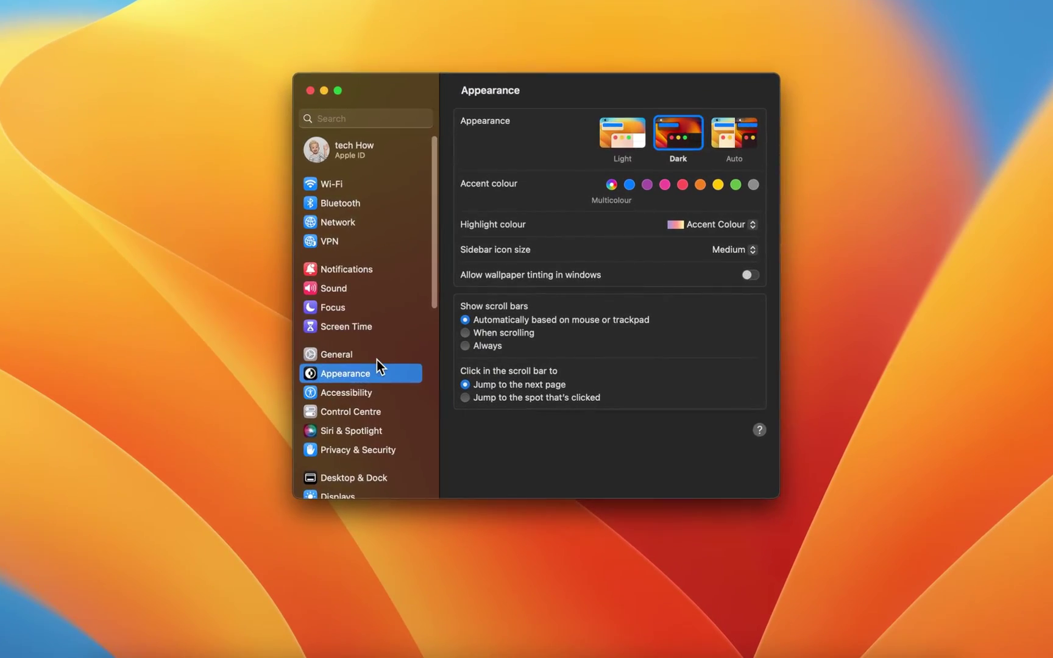
{"action": "left_click", "coordinate": [365, 395]}
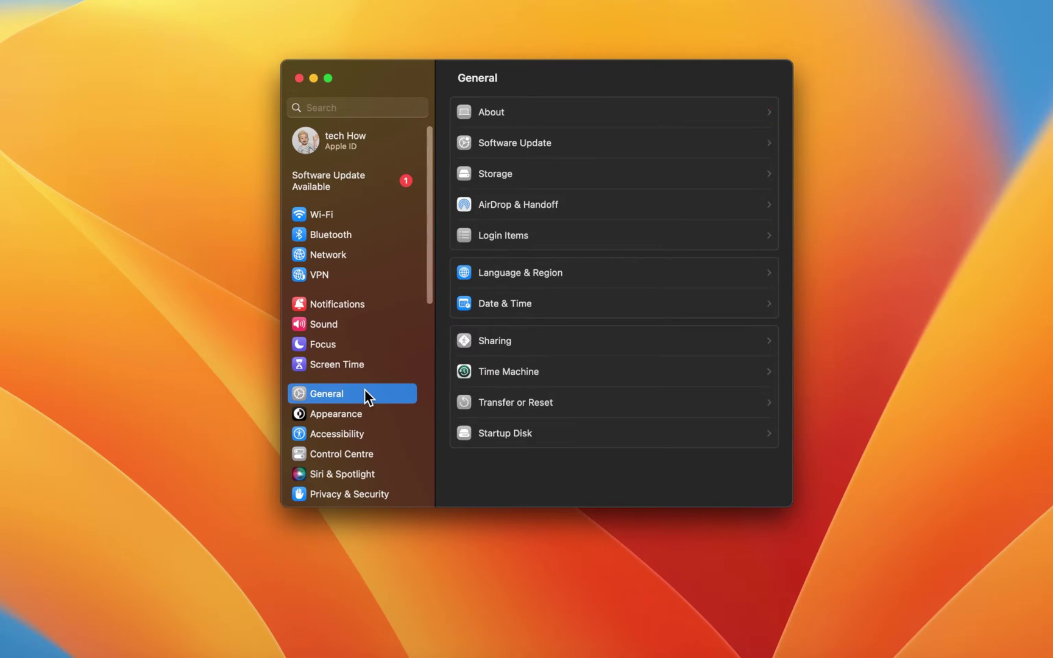
{"action": "left_click", "coordinate": [624, 145]}
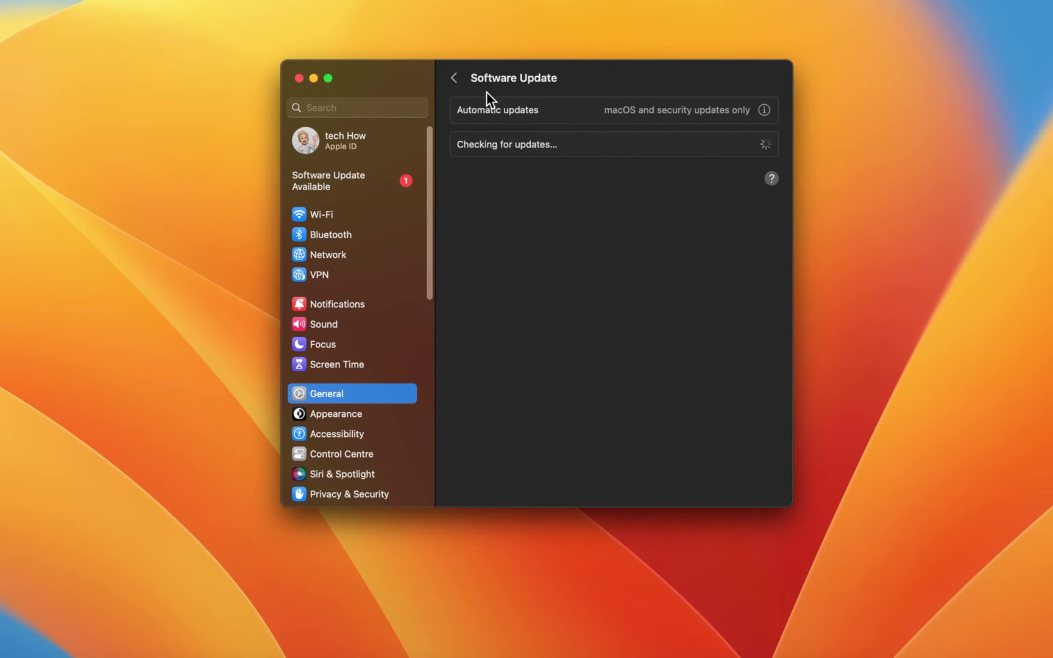
{"action": "left_click", "coordinate": [454, 78]}
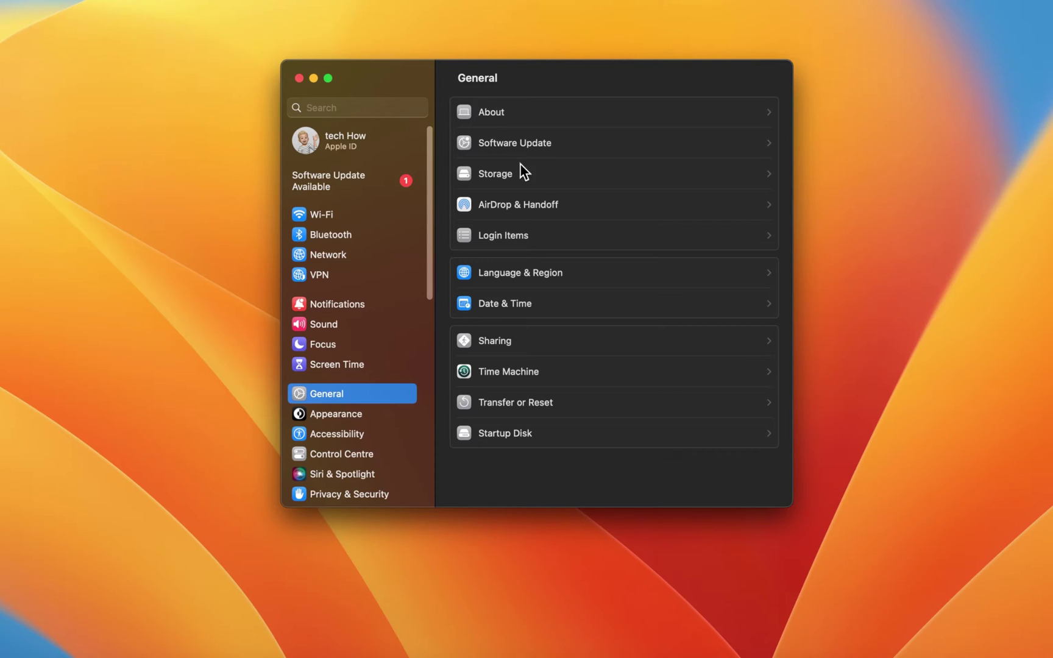
- Review General > Storage: Macintosh HD uses 101,31 GB of 248 GB, 146,69 GB available
{"action": "left_click", "coordinate": [539, 175]}
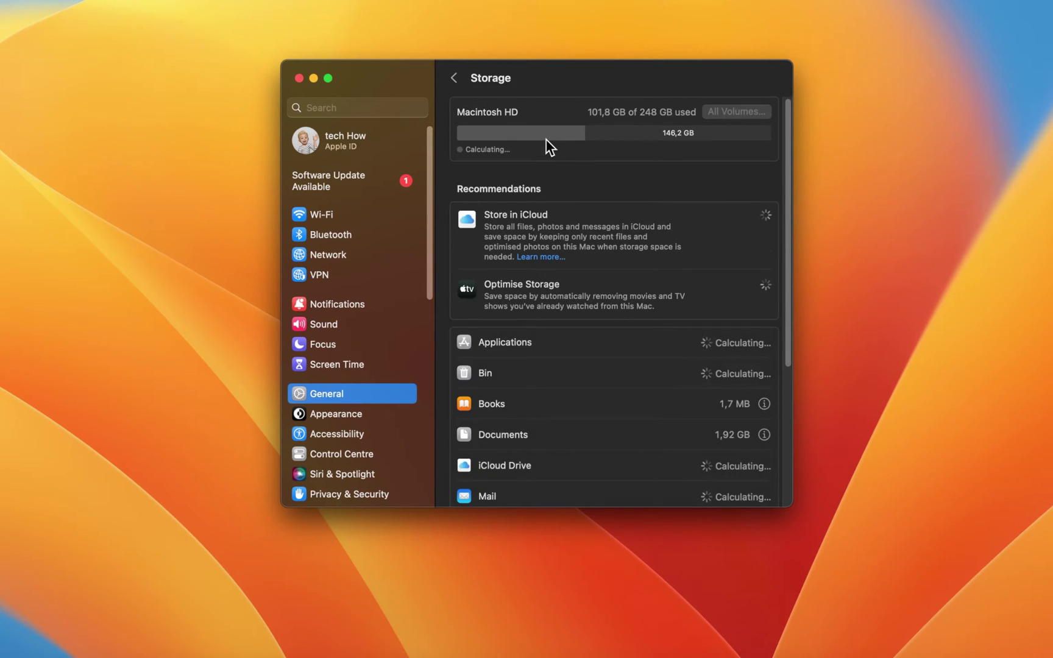
{"action": "mouse_move", "coordinate": [601, 134]}
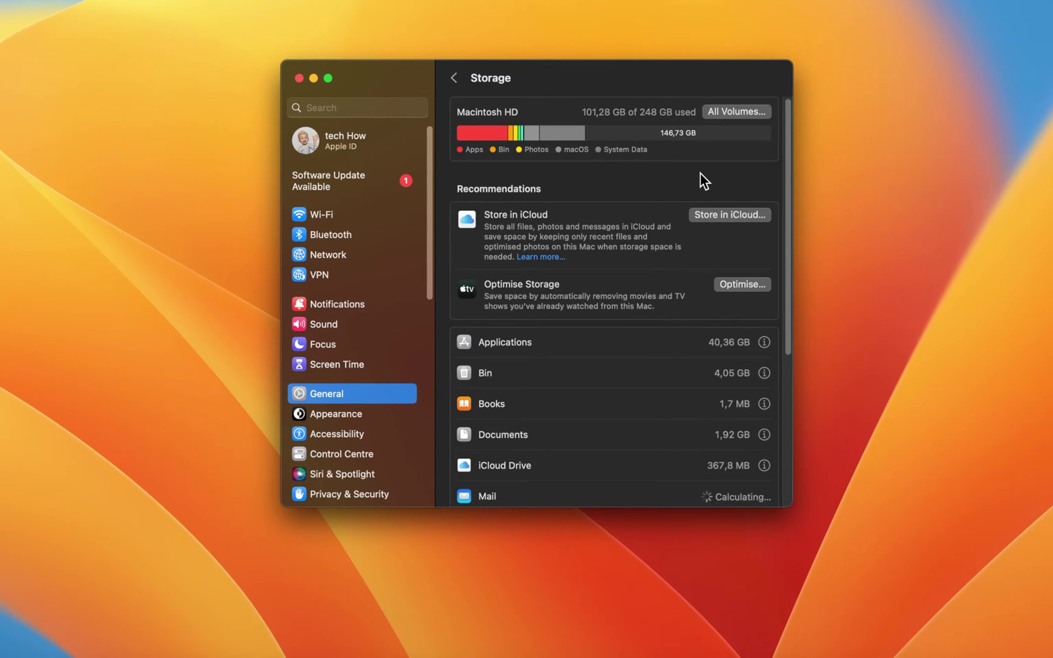
{"action": "scroll", "coordinate": [700, 177], "scroll_direction": "down", "scroll_amount": 8}
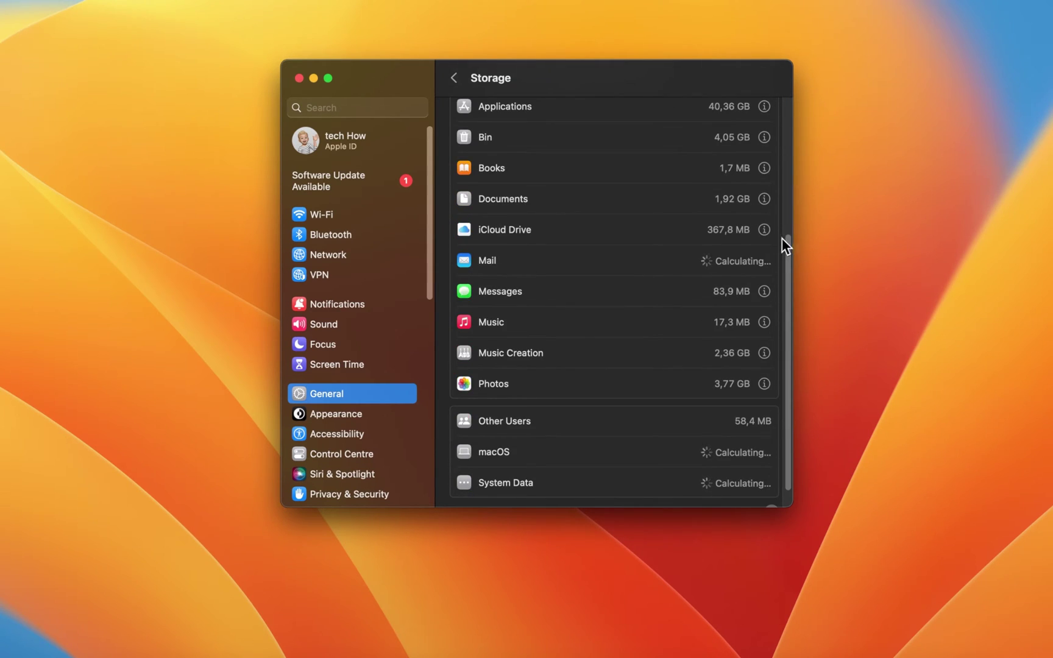
{"action": "left_click_drag", "start_coordinate": [789, 246], "coordinate": [771, 108]}
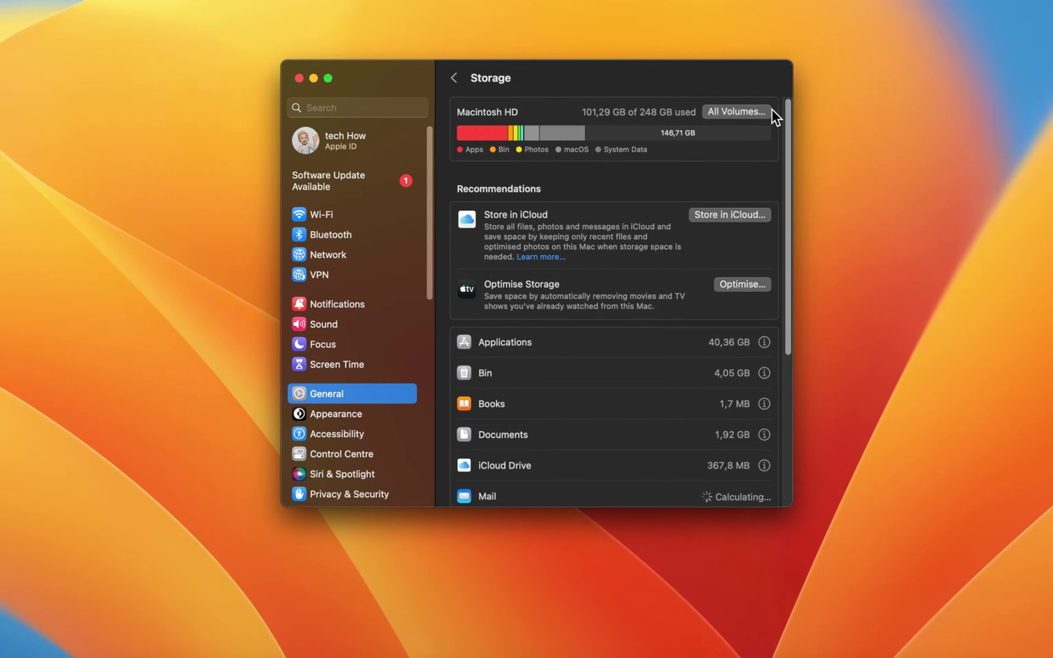
{"action": "mouse_move", "coordinate": [739, 138]}
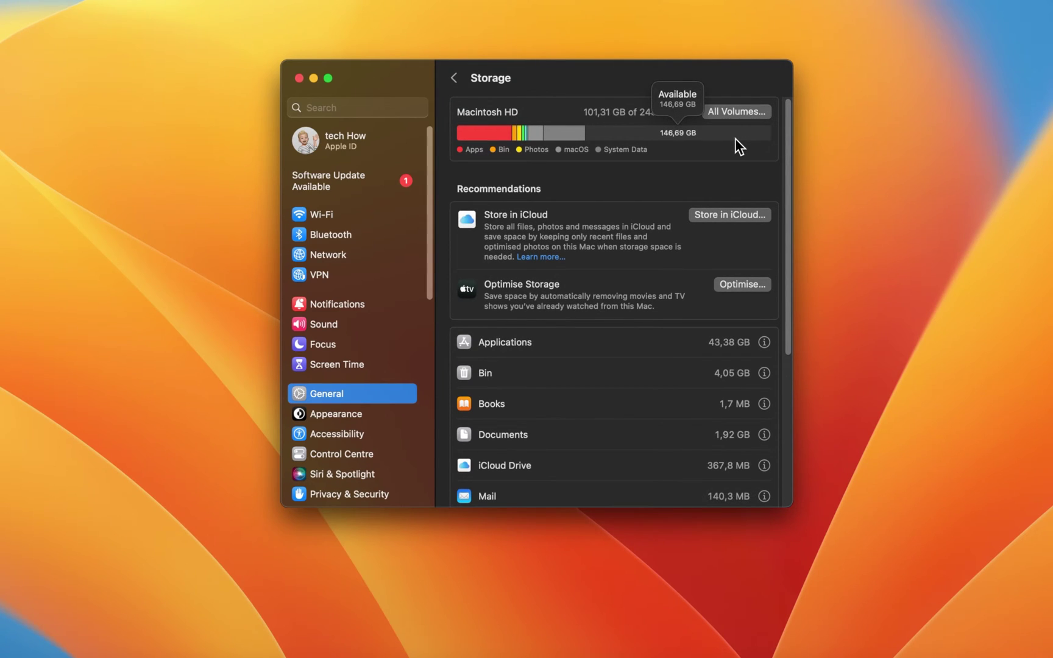
- Switch to System Settings with Cmd-Tab and quit it
{"action": "key", "text": "super+Tab"}
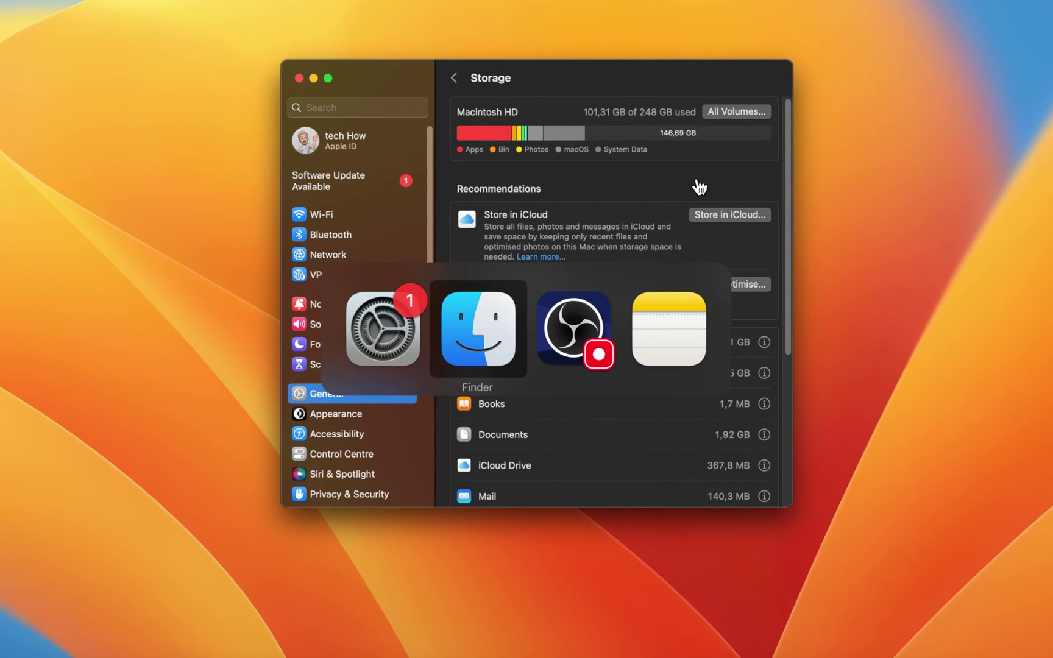
{"action": "key", "text": "super+Tab"}
{"action": "key", "text": "super+Tab"}
{"action": "key", "text": "super+Tab"}
{"action": "key", "text": "super+q"}
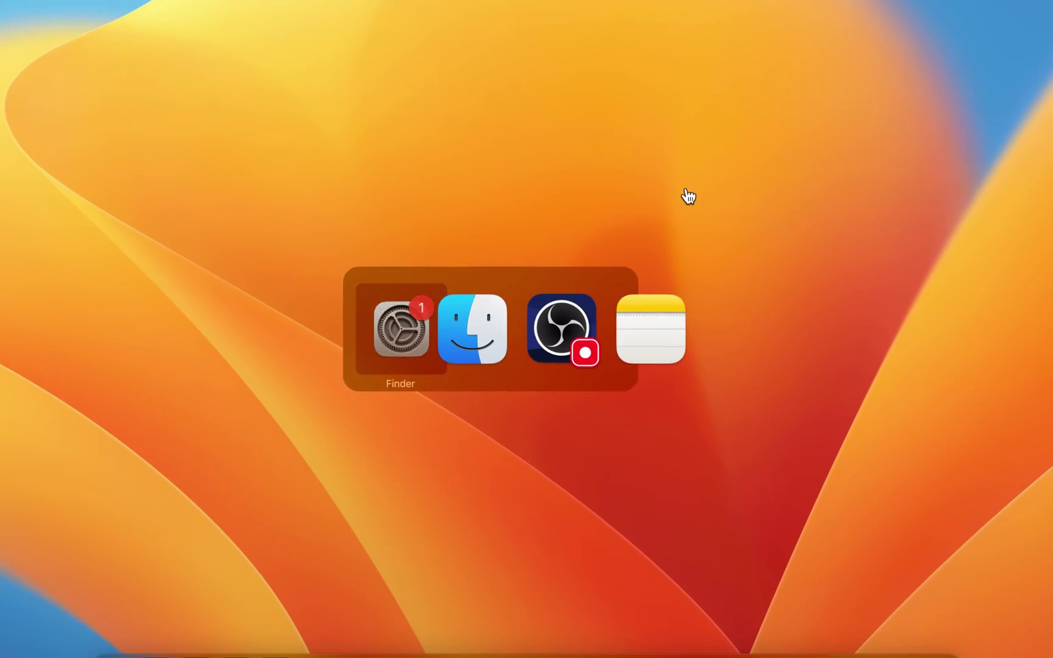
{"action": "key", "text": "super+Tab"}
{"action": "key", "text": "super+Tab"}
{"action": "key", "text": "super+Tab"}
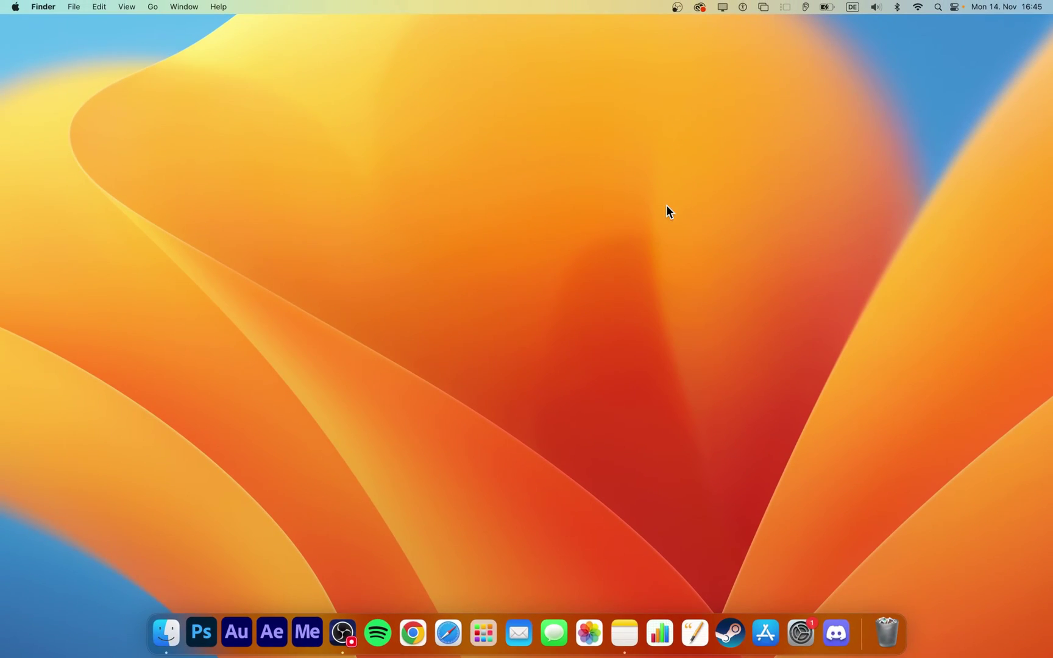
- Force-quit Notes and Pages via the Apple menu's Force Quit window, then close it
{"action": "left_click", "coordinate": [18, 6]}
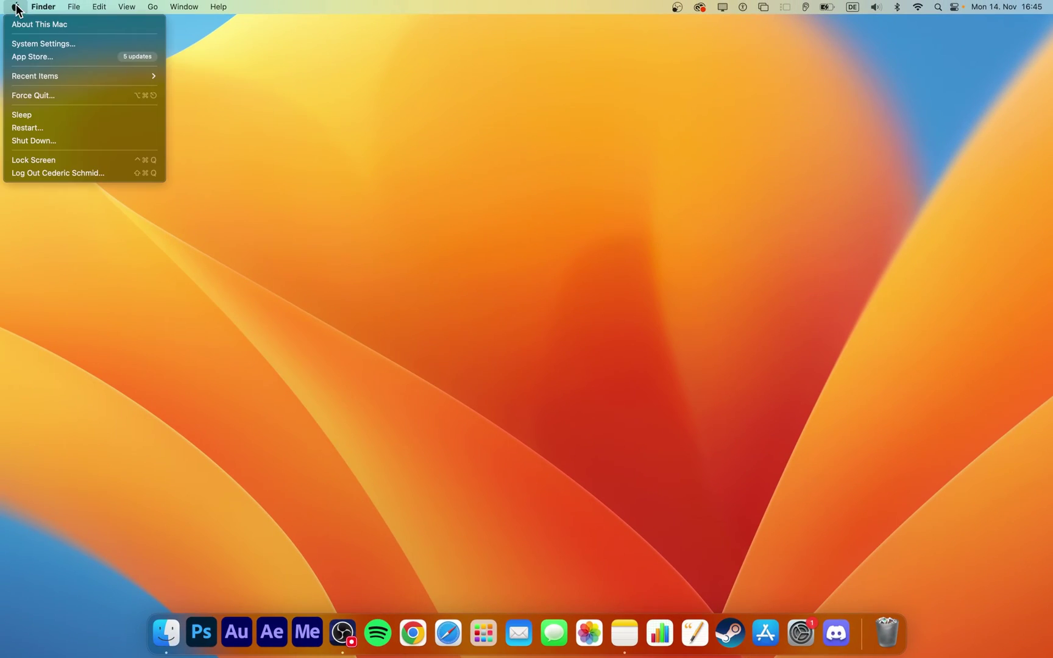
{"action": "left_click", "coordinate": [23, 96]}
{"action": "left_click", "coordinate": [490, 334]}
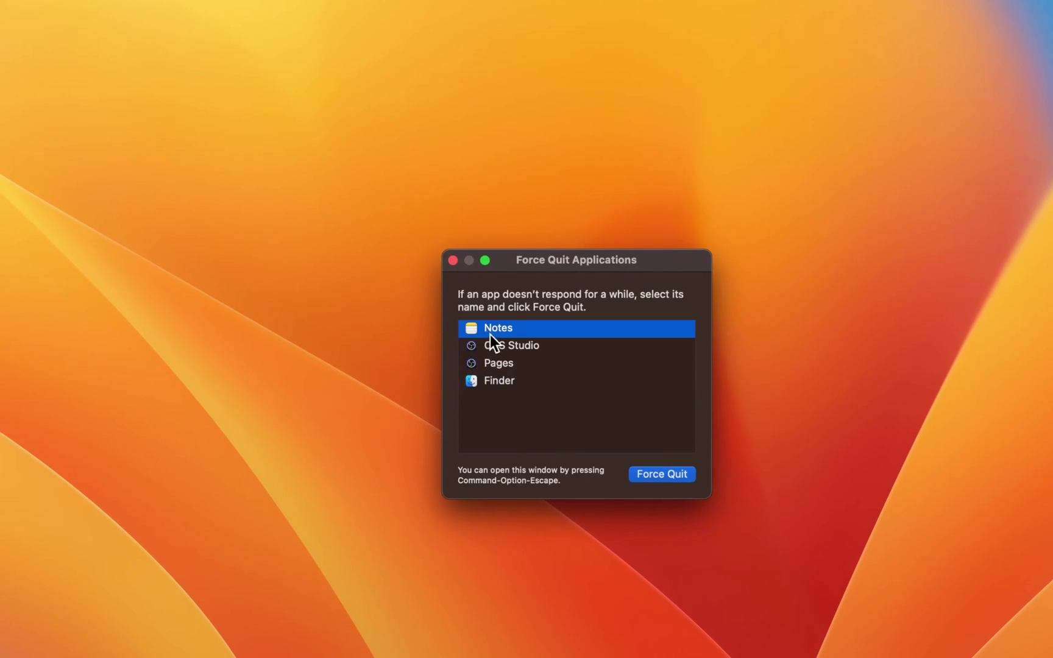
{"action": "left_click", "coordinate": [636, 474]}
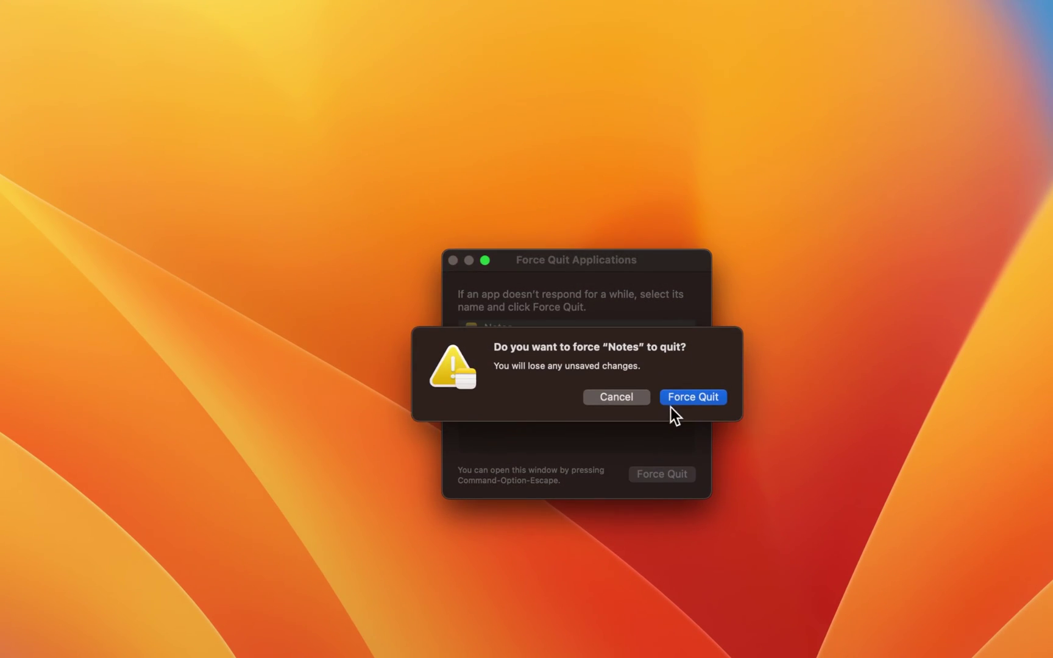
{"action": "left_click", "coordinate": [694, 396]}
{"action": "left_click", "coordinate": [565, 346]}
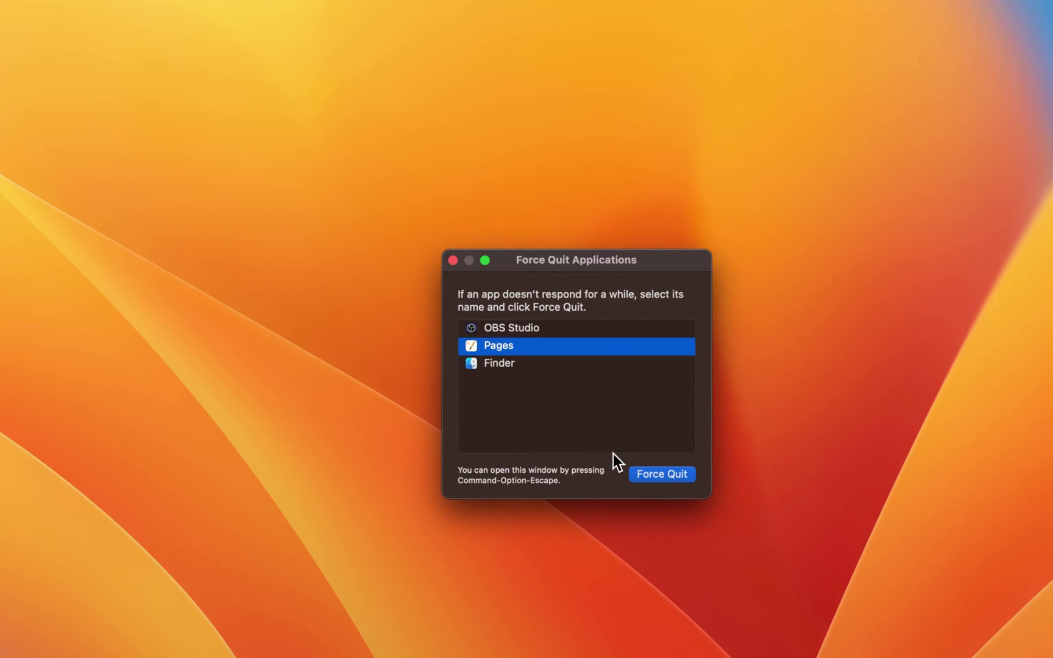
{"action": "left_click", "coordinate": [649, 472]}
{"action": "left_click", "coordinate": [663, 396]}
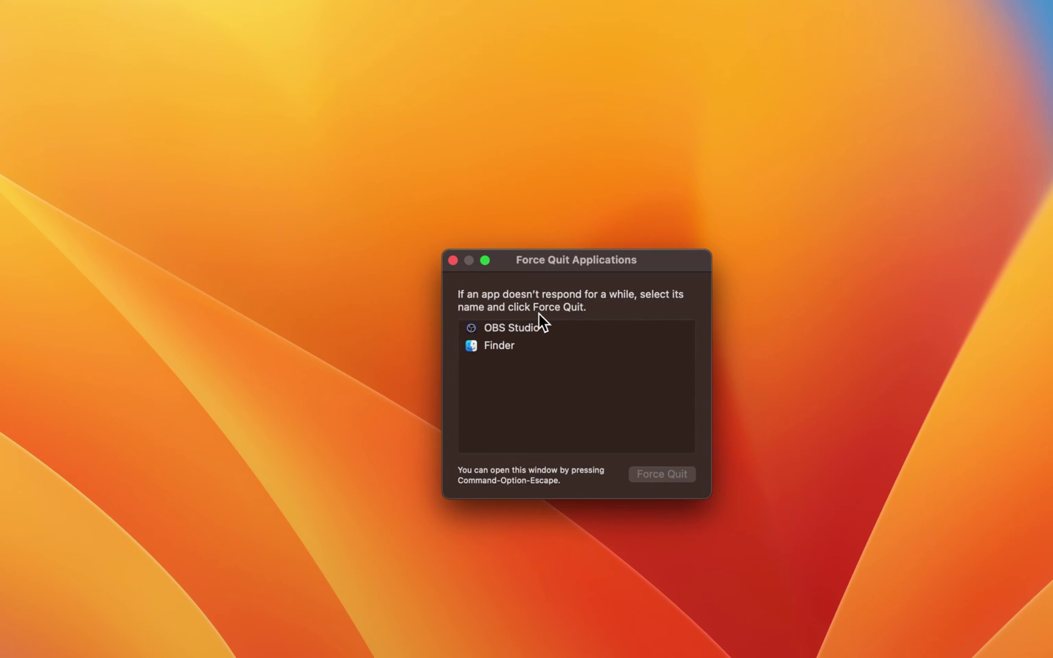
{"action": "key", "text": "super+w"}
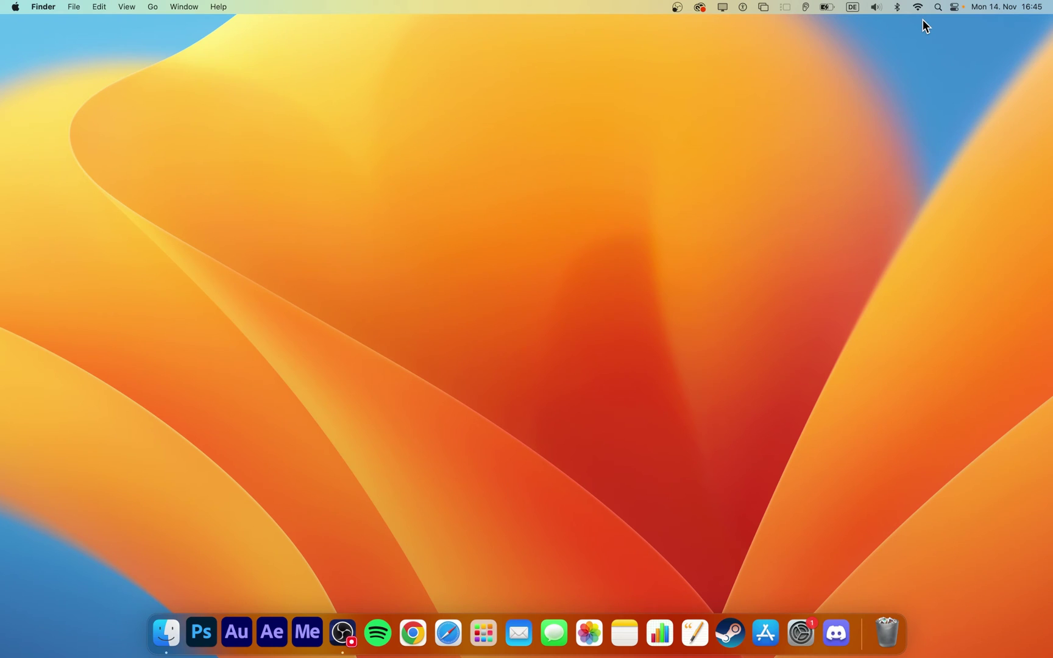
{"action": "left_click", "coordinate": [828, 8]}
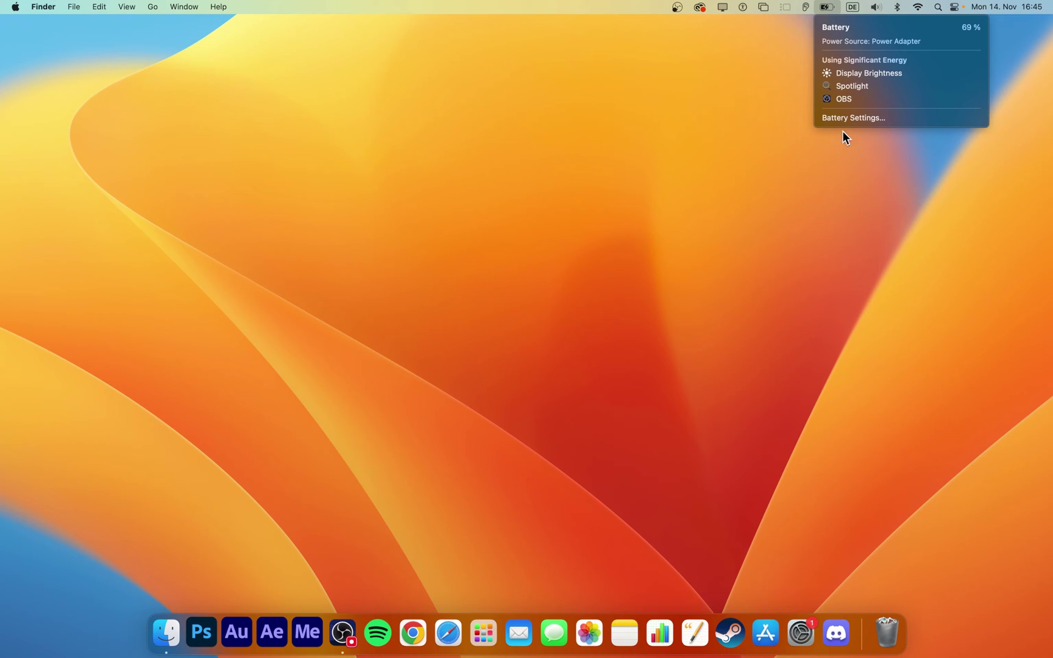
{"action": "left_click", "coordinate": [1018, 90]}
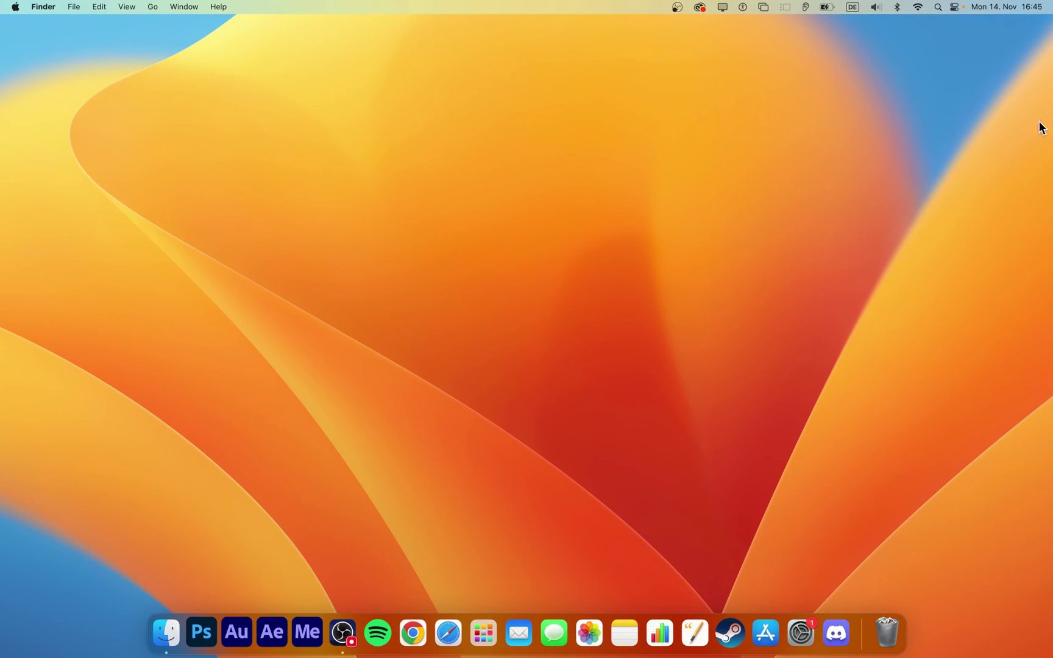